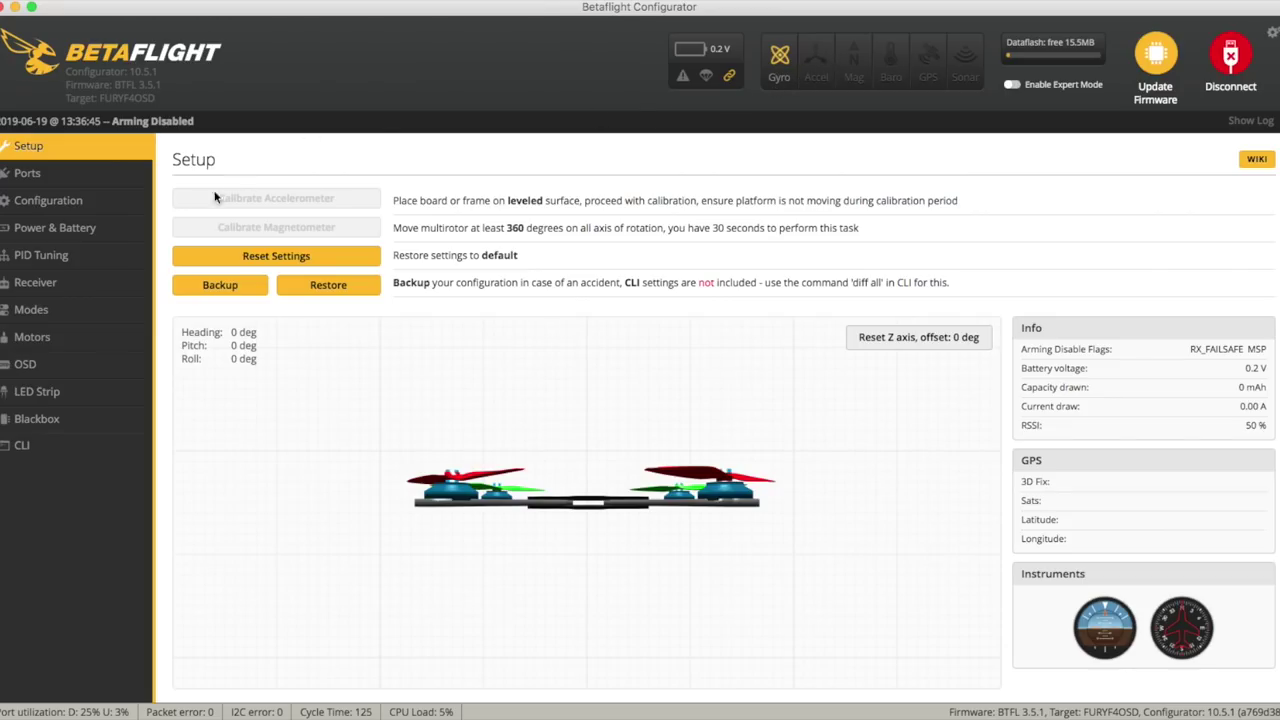
Enable the accelerometer in the system configuration, save with a reboot, and reconnect to the flight controller
{"action": "left_click", "coordinate": [81, 206]}
{"action": "scroll", "coordinate": [503, 285], "scroll_direction": "down", "scroll_amount": 5}
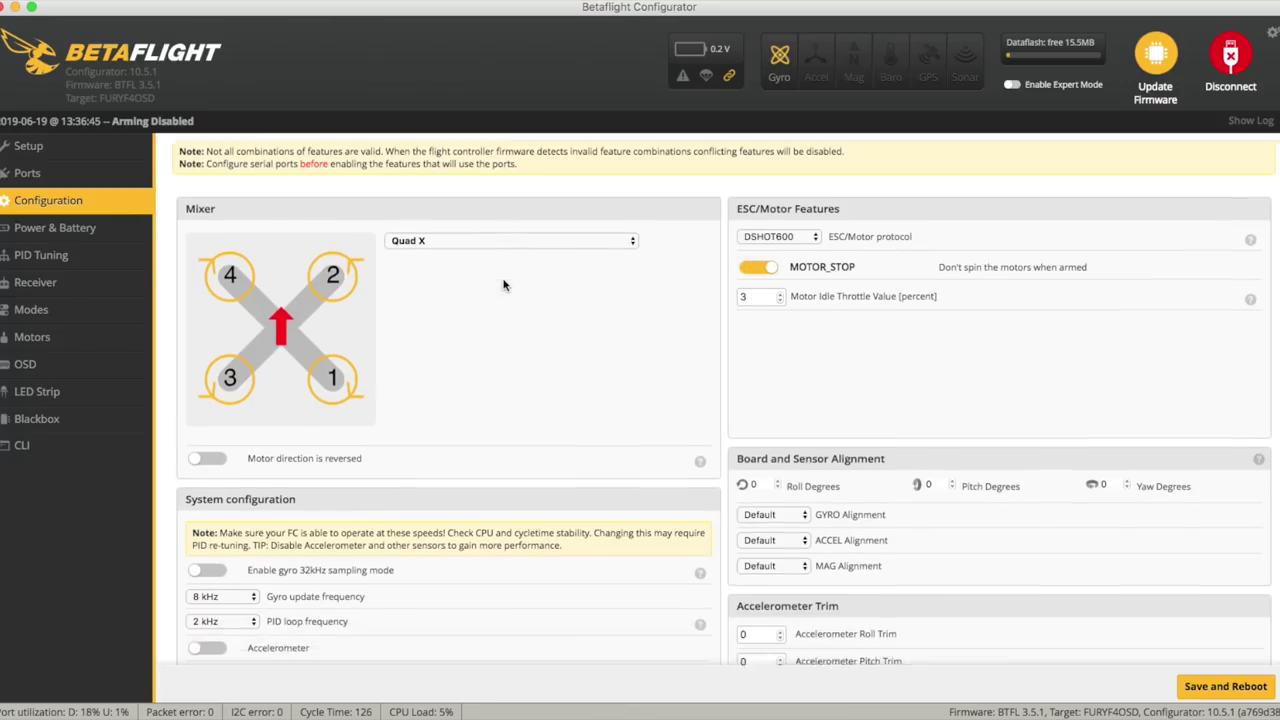
{"action": "scroll", "coordinate": [503, 285], "scroll_direction": "down", "scroll_amount": 2}
{"action": "left_click", "coordinate": [207, 407]}
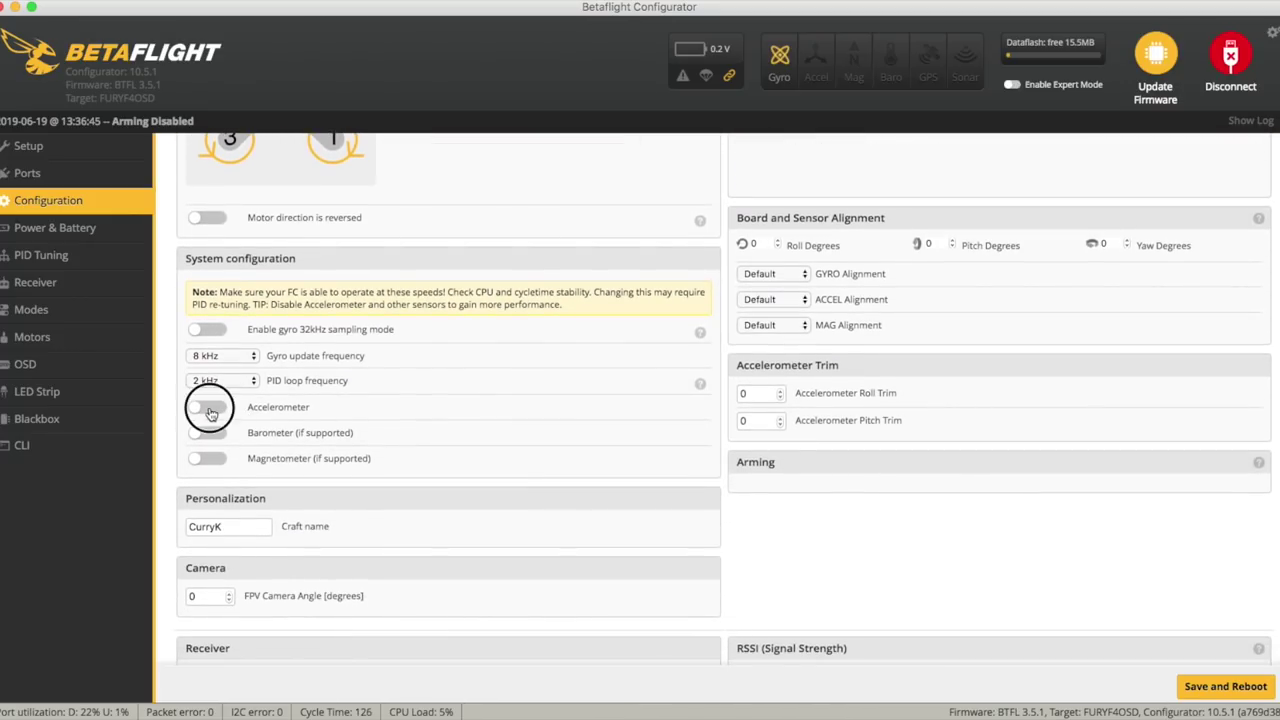
{"action": "scroll", "coordinate": [502, 401], "scroll_direction": "up", "scroll_amount": 2}
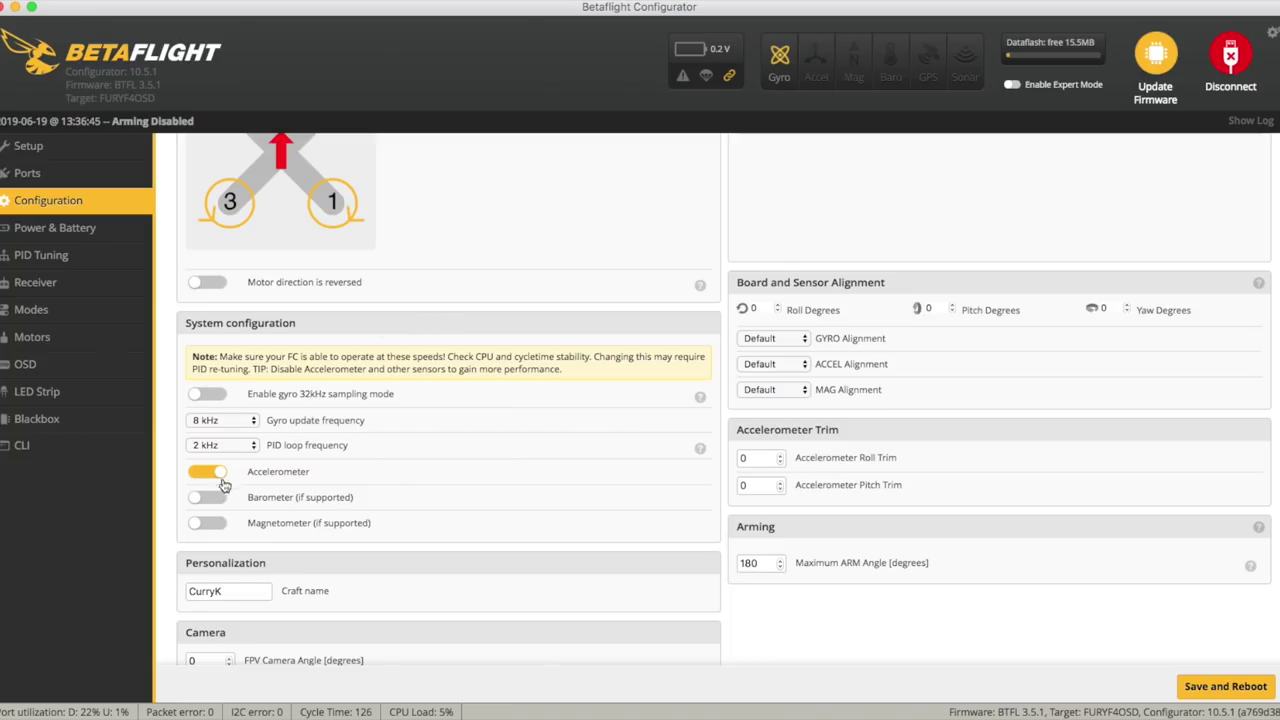
{"action": "left_click", "coordinate": [1202, 692]}
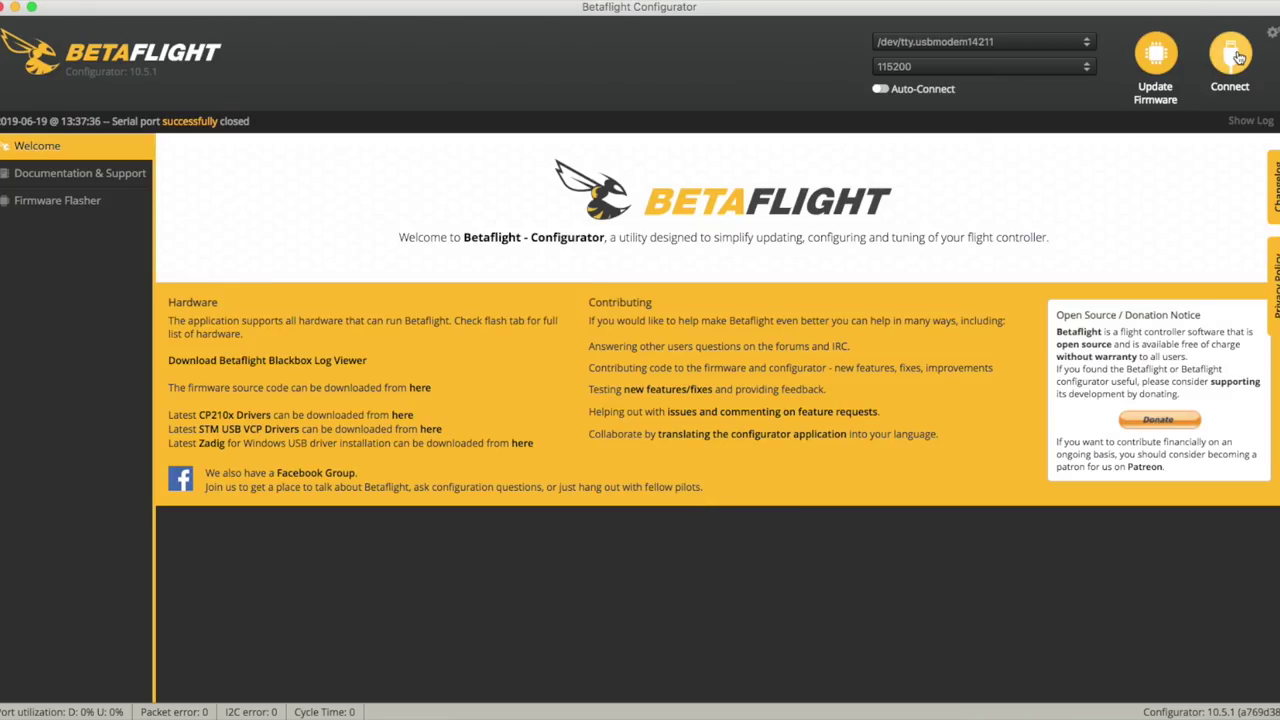
{"action": "left_click", "coordinate": [1236, 57]}
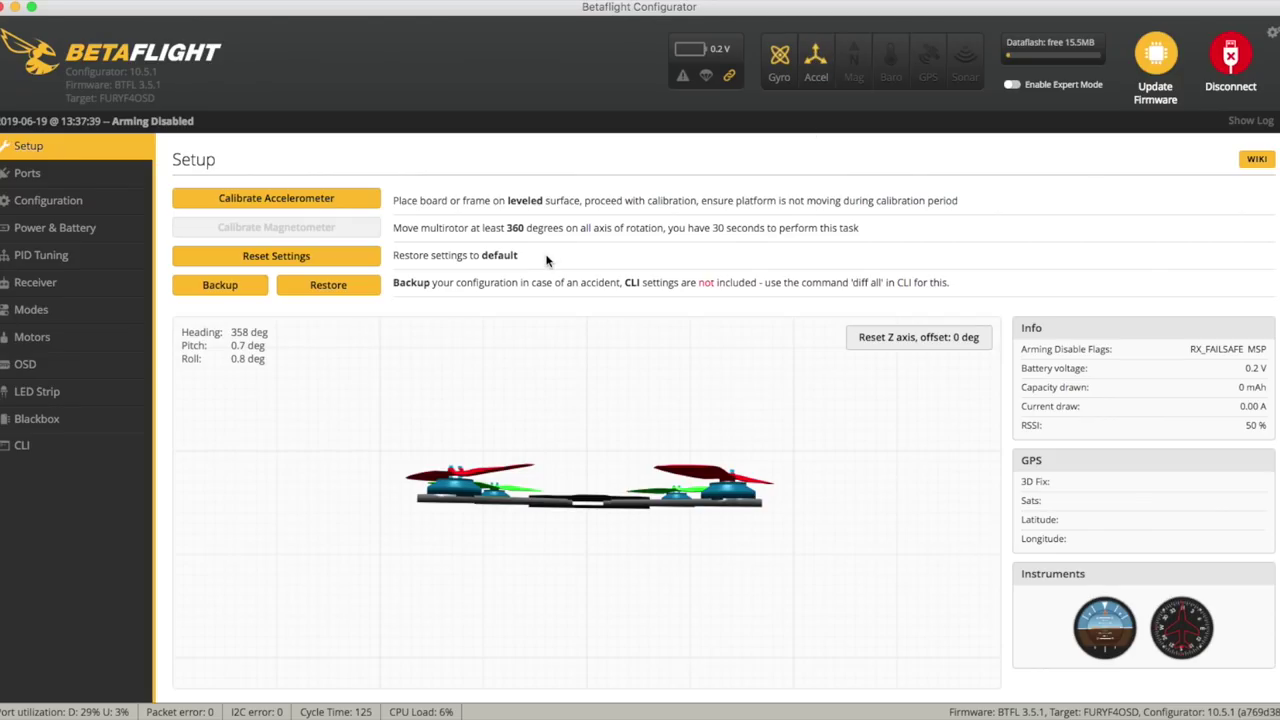
Review the mixer and system configuration, including the accelerometer setting, and check the serial port assignments
{"action": "left_click", "coordinate": [55, 202]}
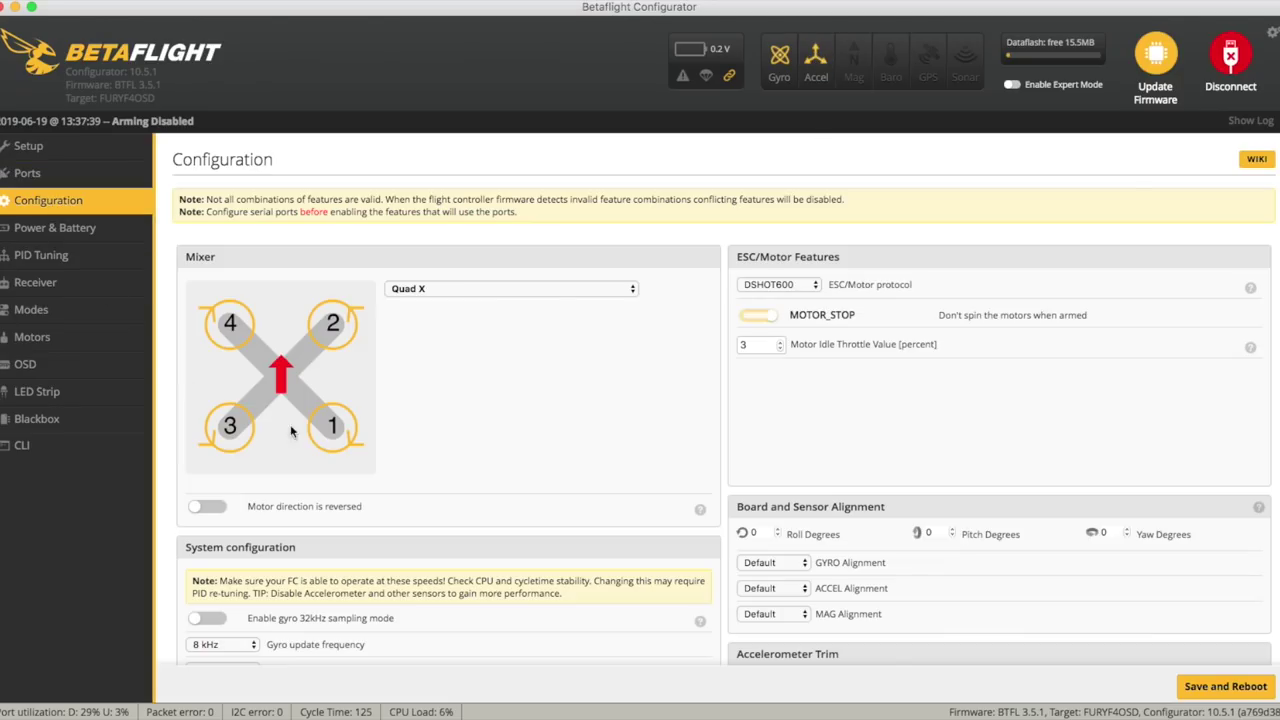
{"action": "scroll", "coordinate": [545, 352], "scroll_direction": "down", "scroll_amount": 5}
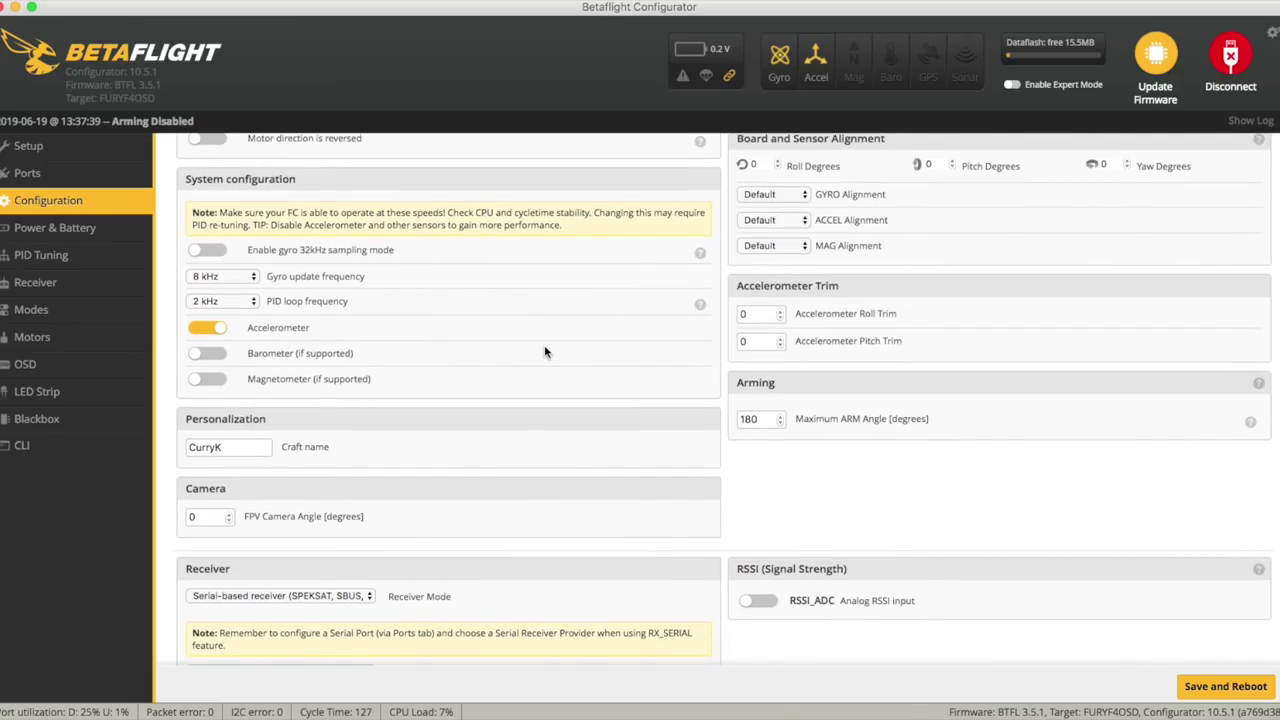
{"action": "scroll", "coordinate": [545, 352], "scroll_direction": "up", "scroll_amount": 5}
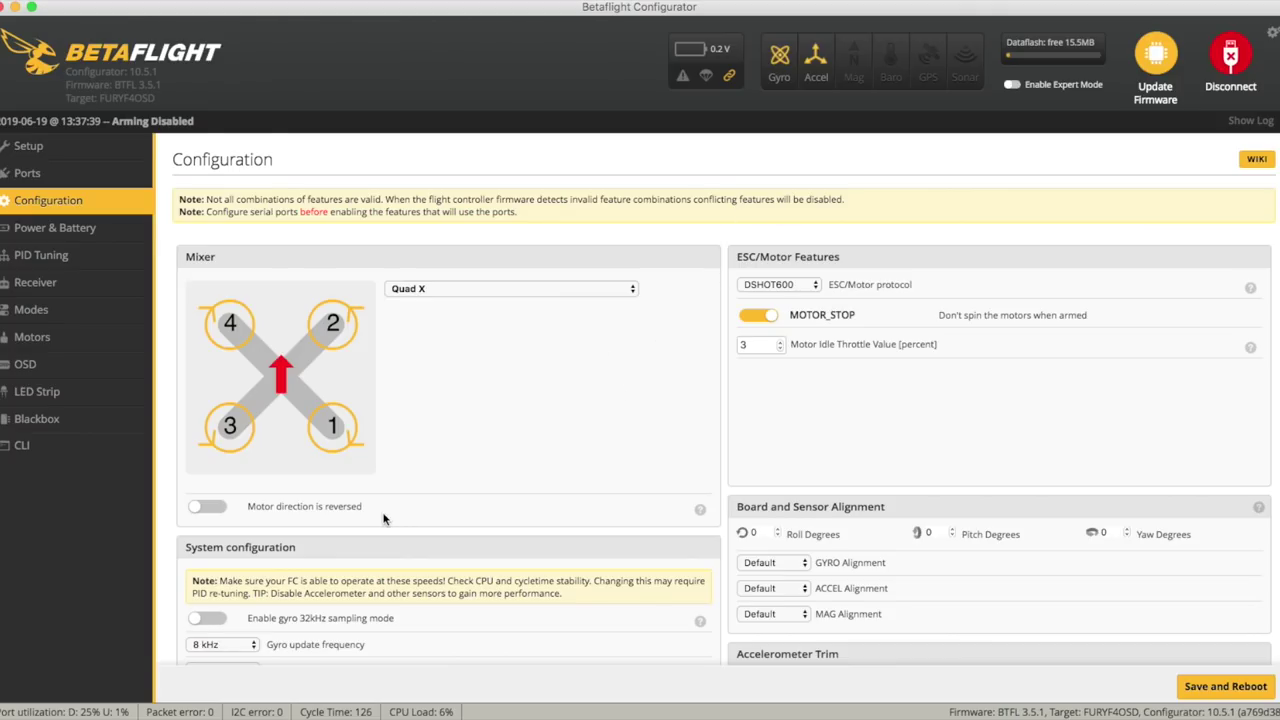
{"action": "scroll", "coordinate": [383, 518], "scroll_direction": "down", "scroll_amount": 3}
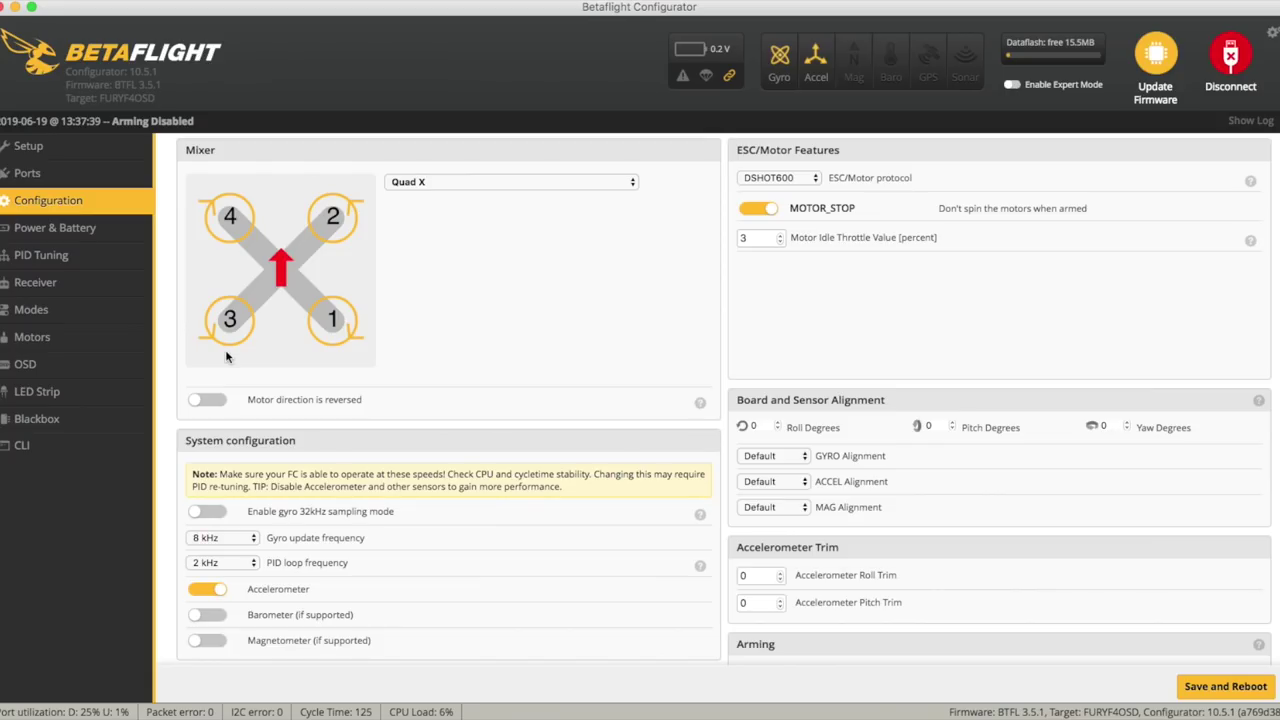
{"action": "left_click", "coordinate": [84, 151]}
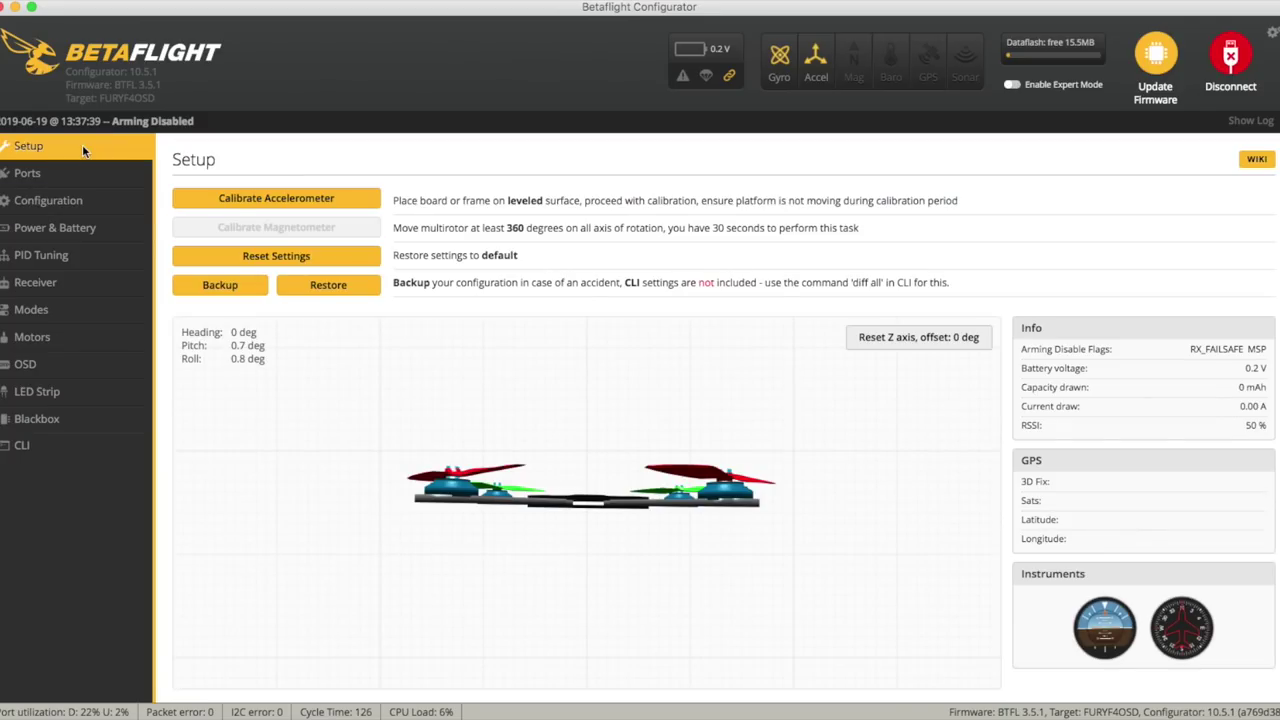
{"action": "left_click", "coordinate": [58, 175]}
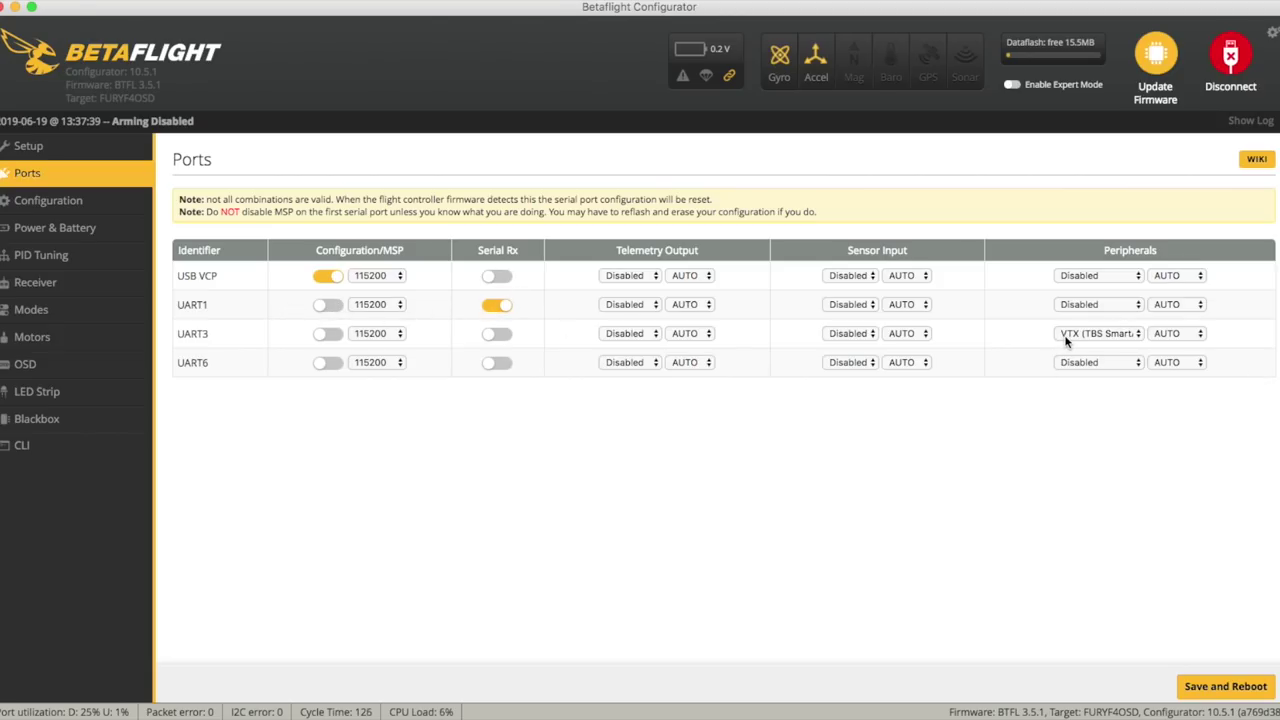
Examine the configuration settings from ESC/motor features through receiver, other features and Dshot beacon, plus the power and battery settings
{"action": "left_click", "coordinate": [35, 202]}
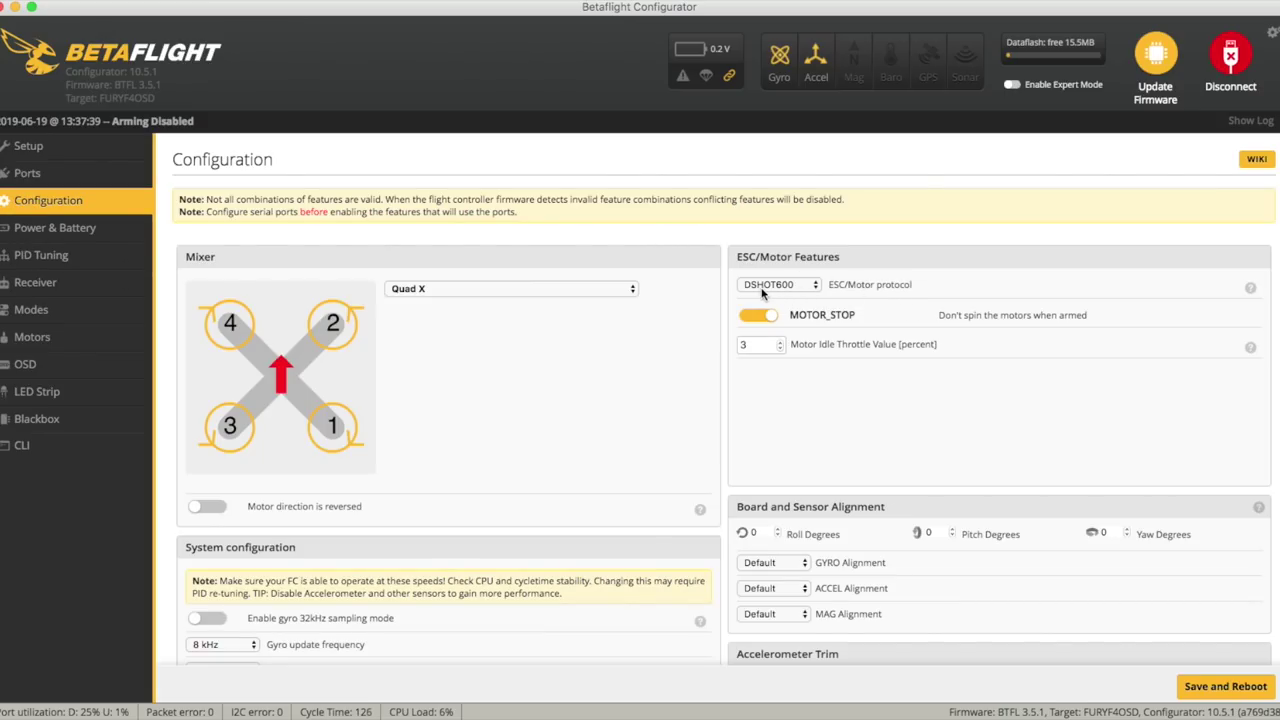
{"action": "scroll", "coordinate": [856, 292], "scroll_direction": "down", "scroll_amount": 1}
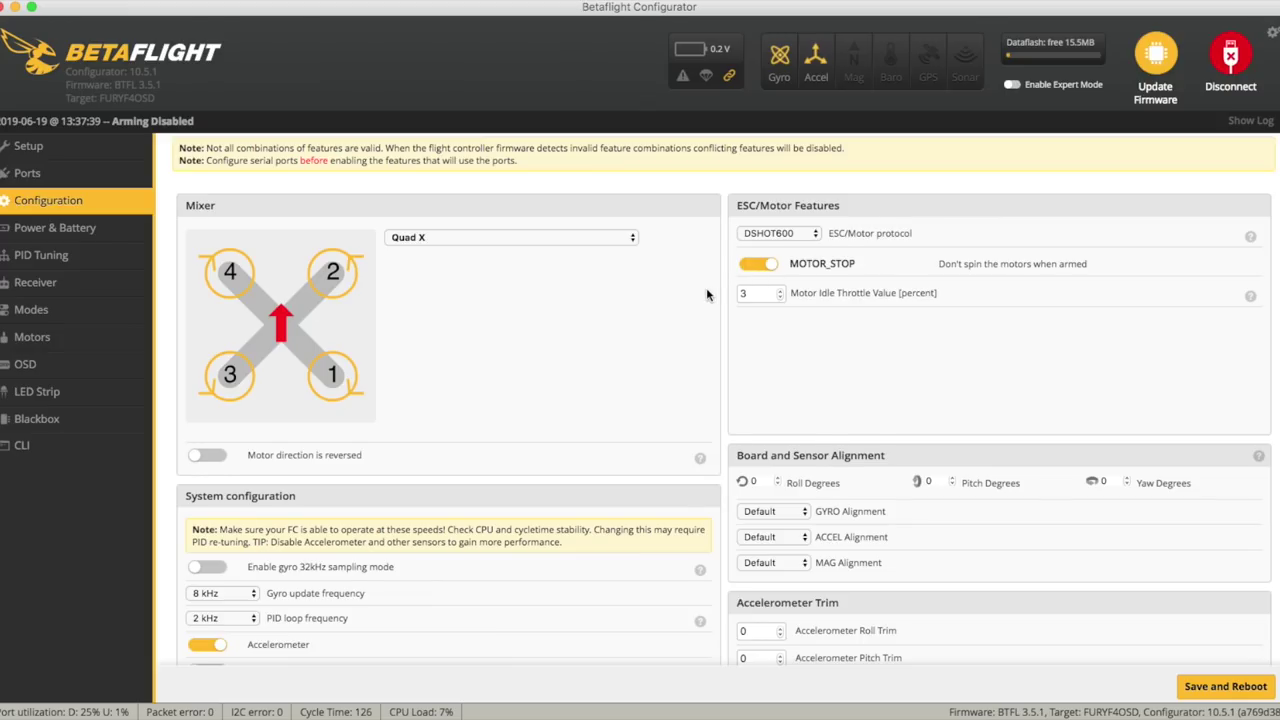
{"action": "scroll", "coordinate": [706, 290], "scroll_direction": "down", "scroll_amount": 3}
{"action": "scroll", "coordinate": [600, 312], "scroll_direction": "down", "scroll_amount": 1}
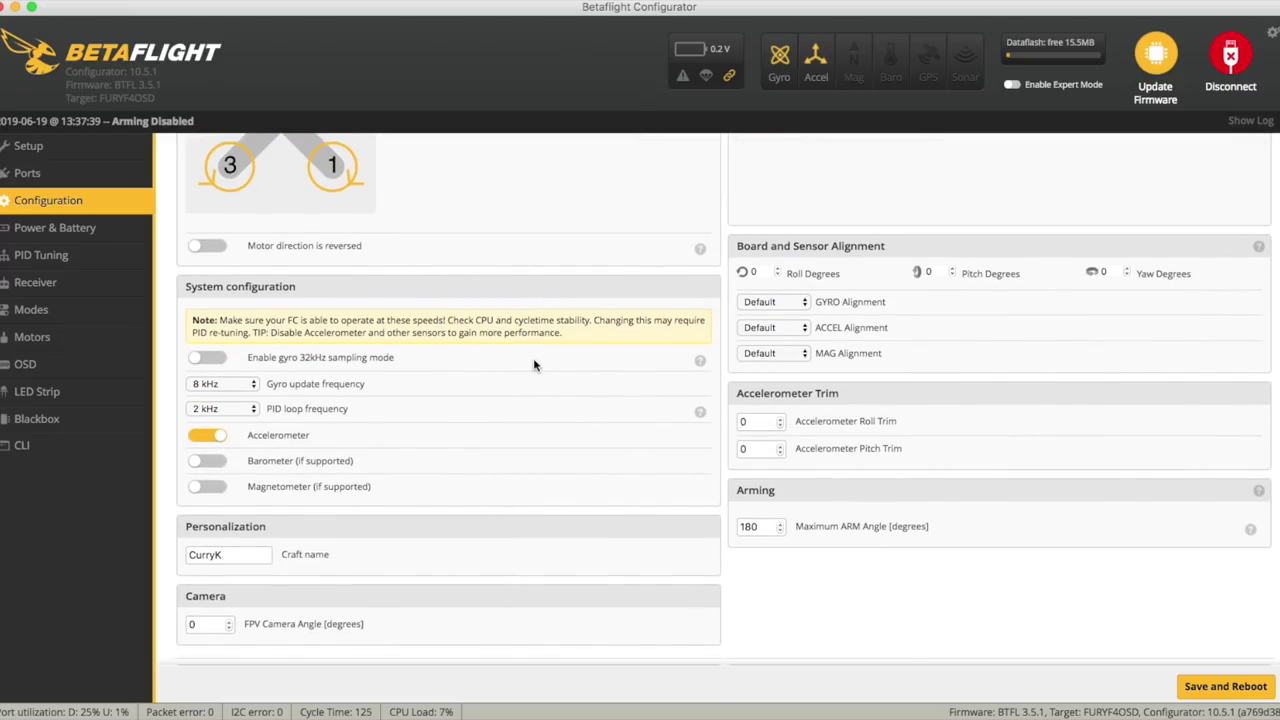
{"action": "scroll", "coordinate": [533, 362], "scroll_direction": "down", "scroll_amount": 2}
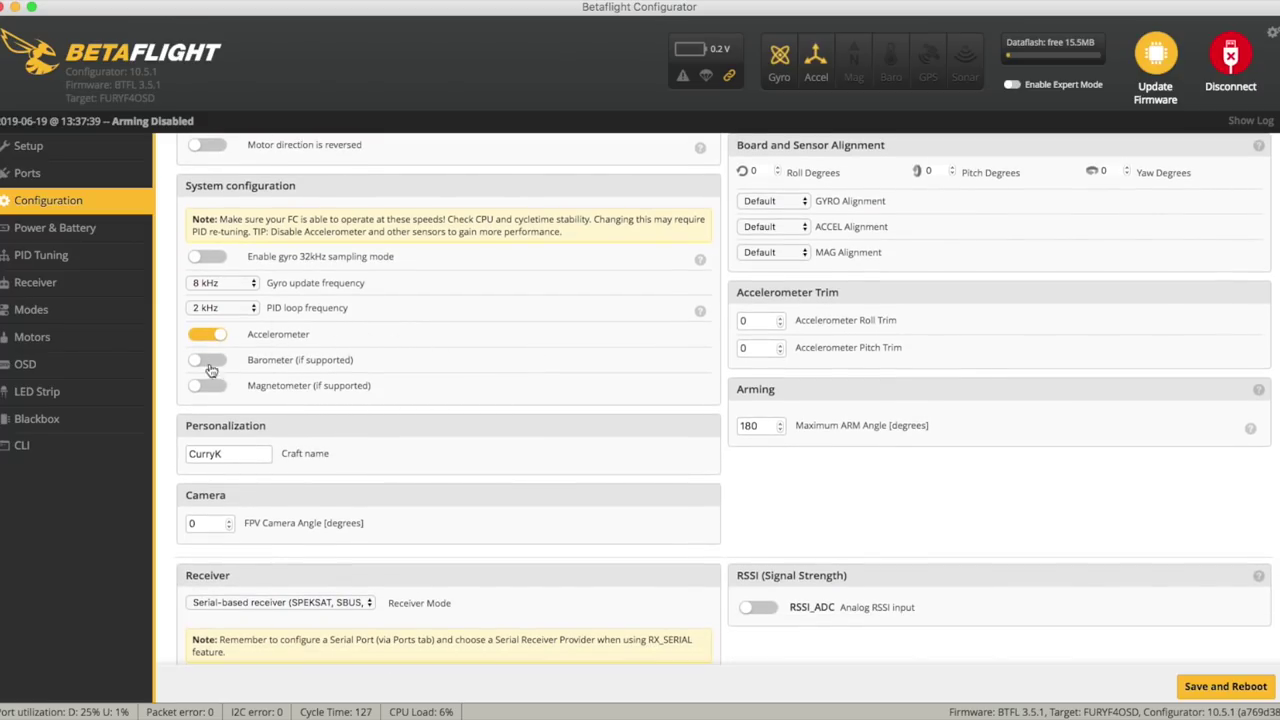
{"action": "scroll", "coordinate": [594, 298], "scroll_direction": "down", "scroll_amount": 2}
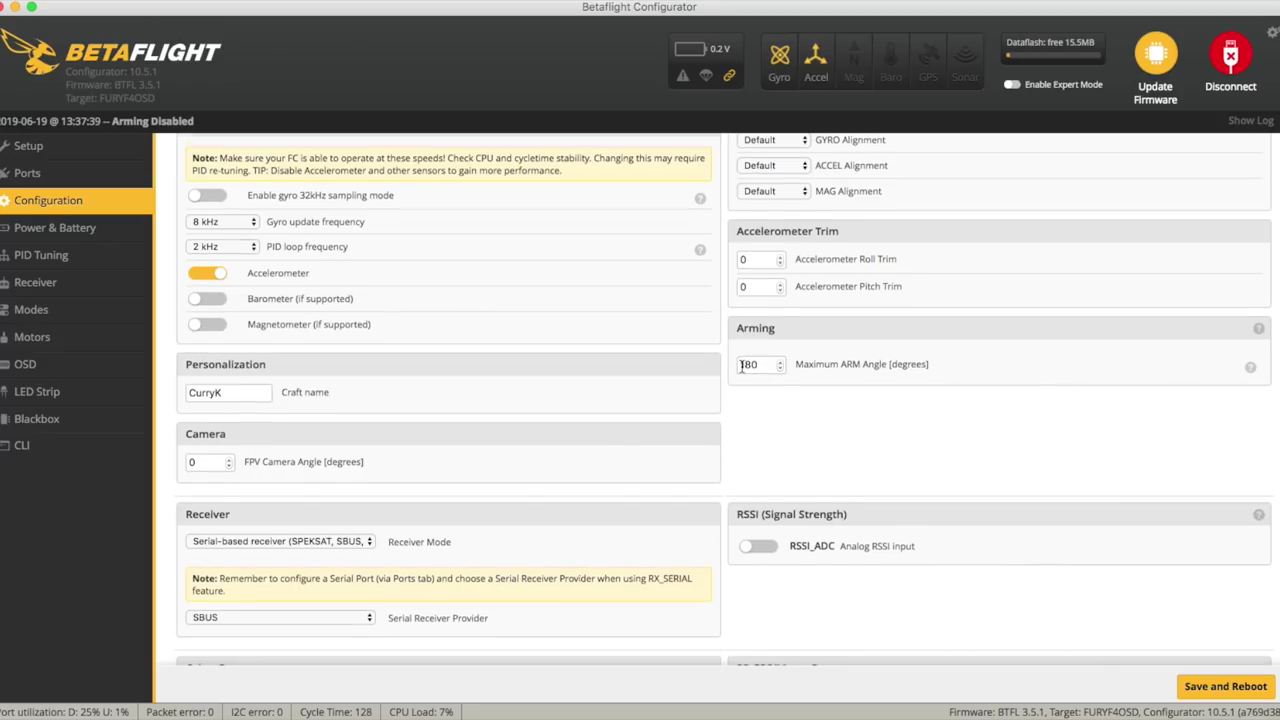
{"action": "scroll", "coordinate": [745, 372], "scroll_direction": "down", "scroll_amount": 4}
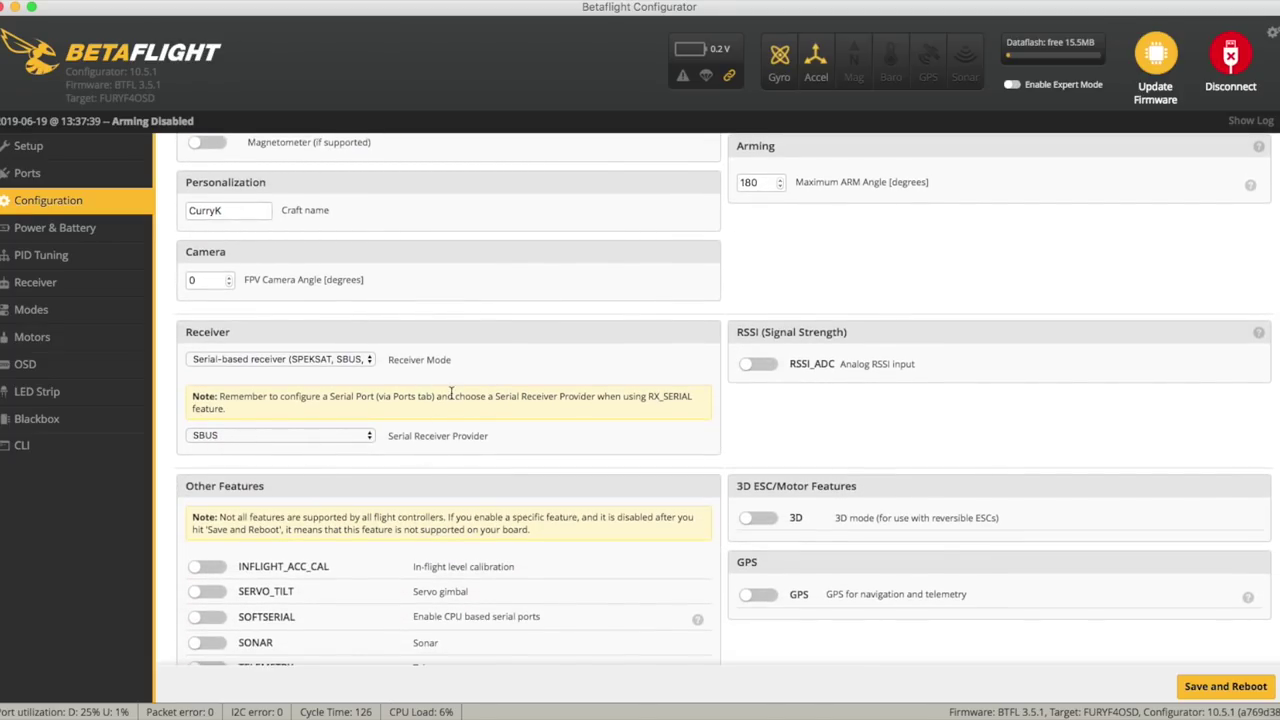
{"action": "scroll", "coordinate": [440, 396], "scroll_direction": "down", "scroll_amount": 3}
{"action": "scroll", "coordinate": [440, 398], "scroll_direction": "down", "scroll_amount": 7}
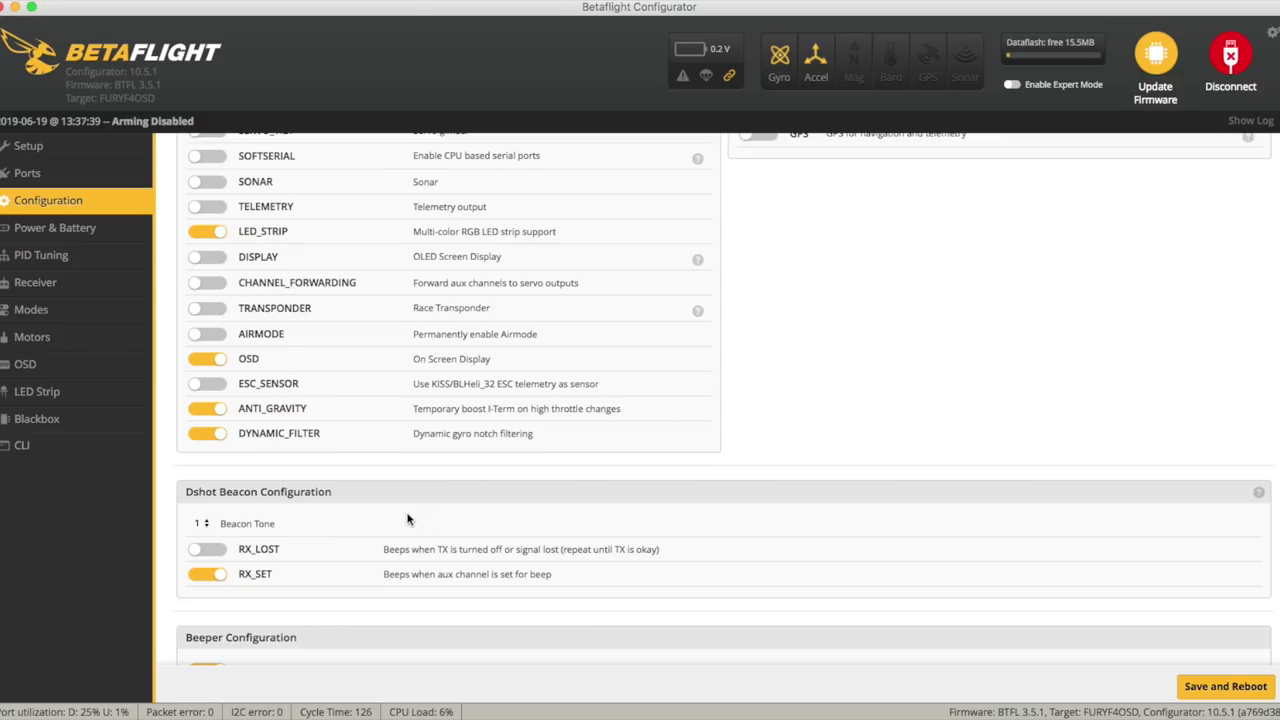
{"action": "left_click", "coordinate": [52, 228]}
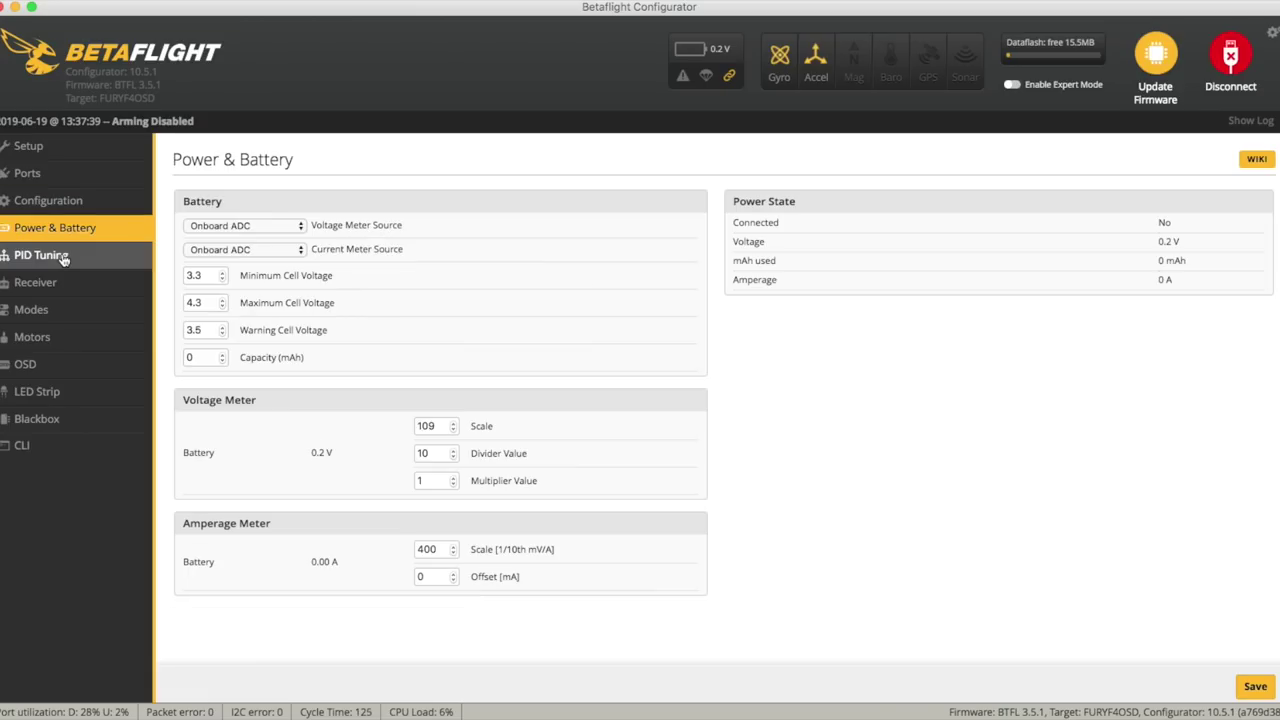
Lower the pitch RC Rate to 1.00 in the PID tuning settings and save the change
{"action": "left_click", "coordinate": [61, 256]}
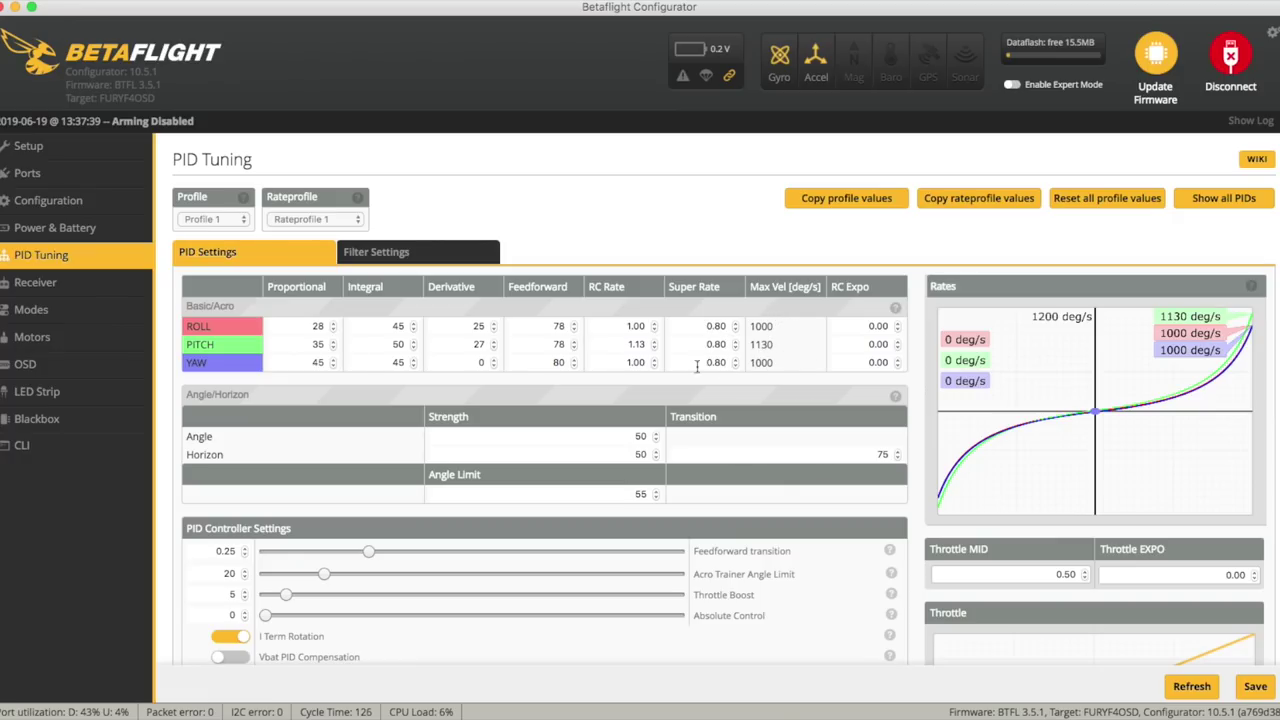
{"action": "left_click", "coordinate": [655, 348]}
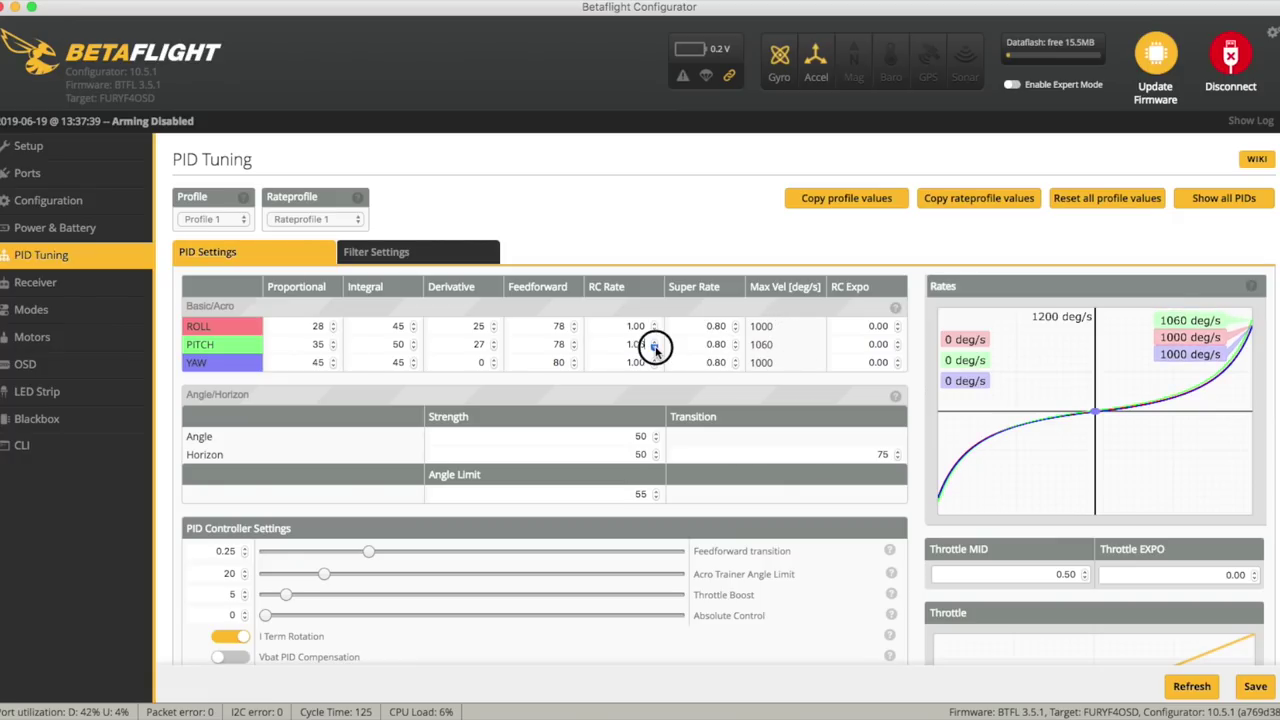
{"action": "left_click", "coordinate": [655, 348]}
{"action": "left_click", "coordinate": [655, 349]}
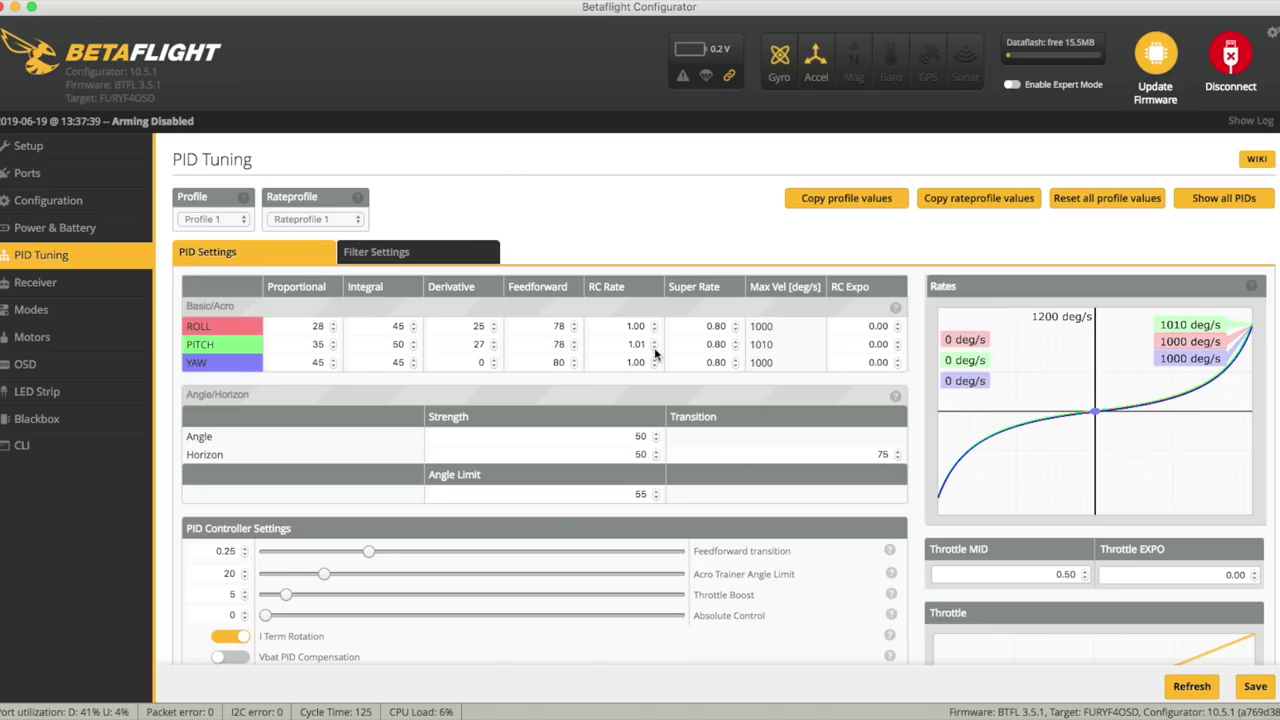
{"action": "left_click", "coordinate": [655, 349]}
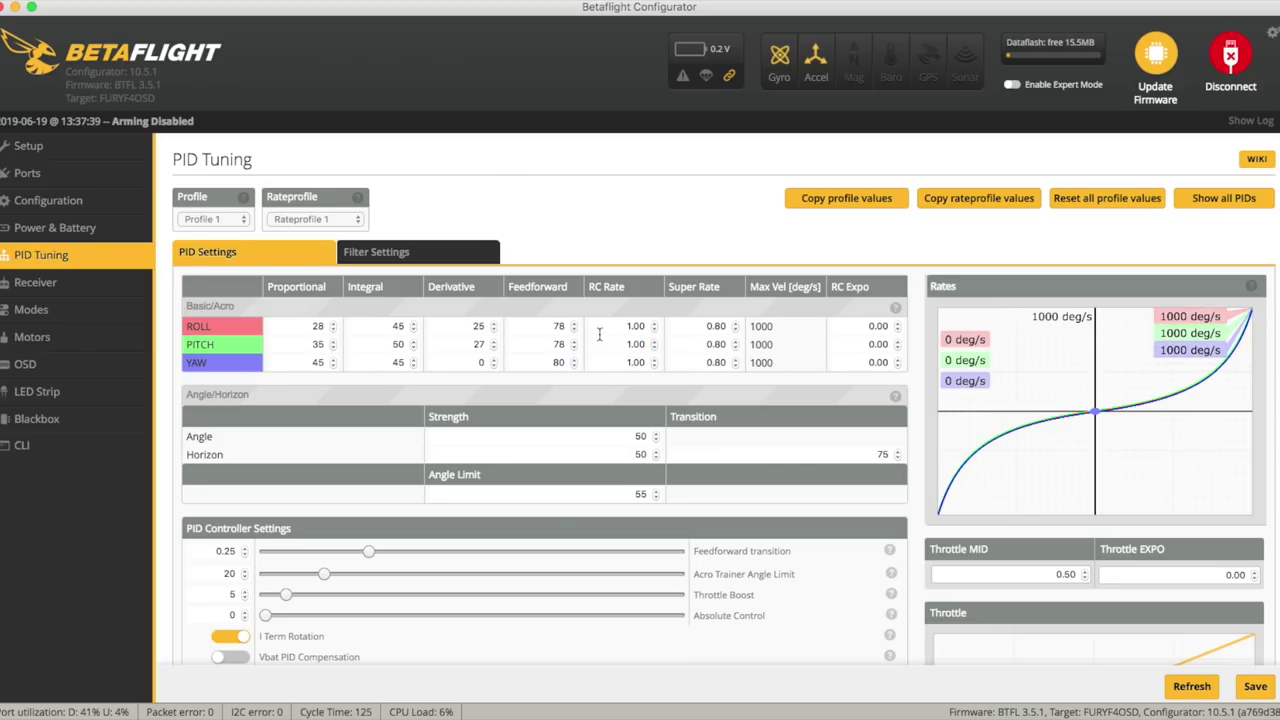
{"action": "left_click", "coordinate": [1255, 686]}
Review the AUX ranges of the flight modes and the enabled elements and preview layout of the OSD
{"action": "left_click", "coordinate": [40, 285]}
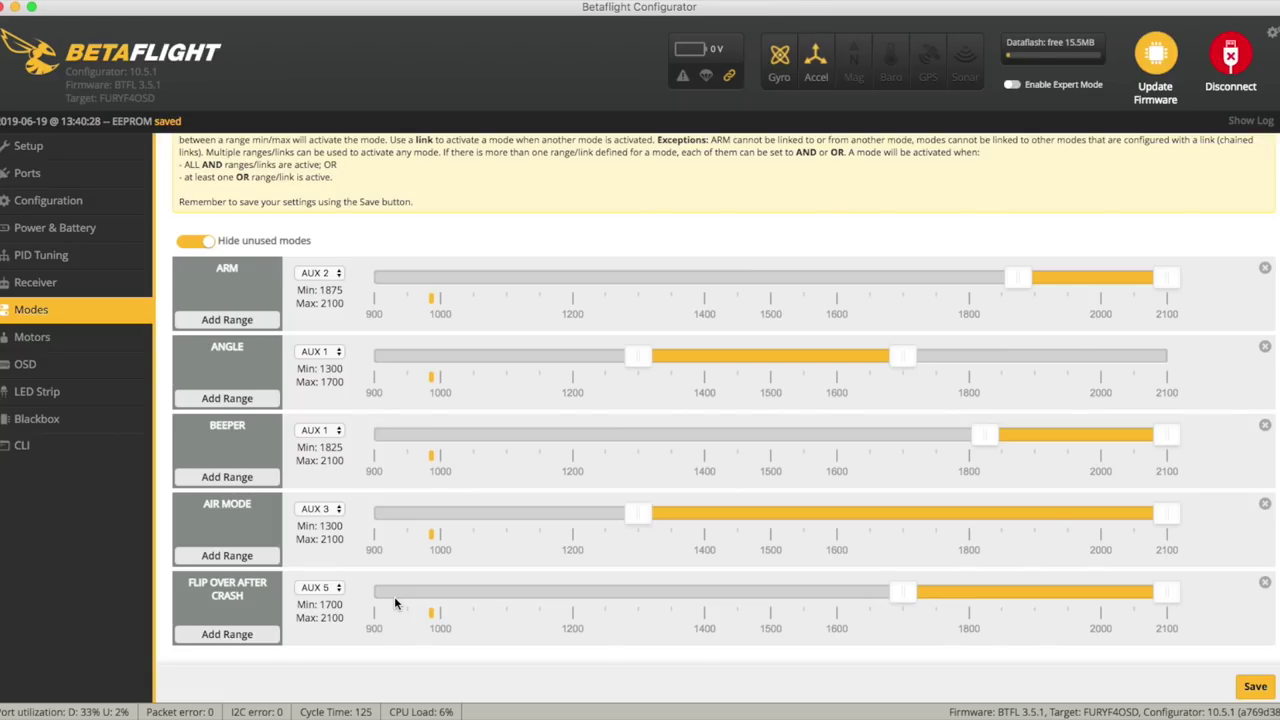
{"action": "left_click", "coordinate": [110, 372]}
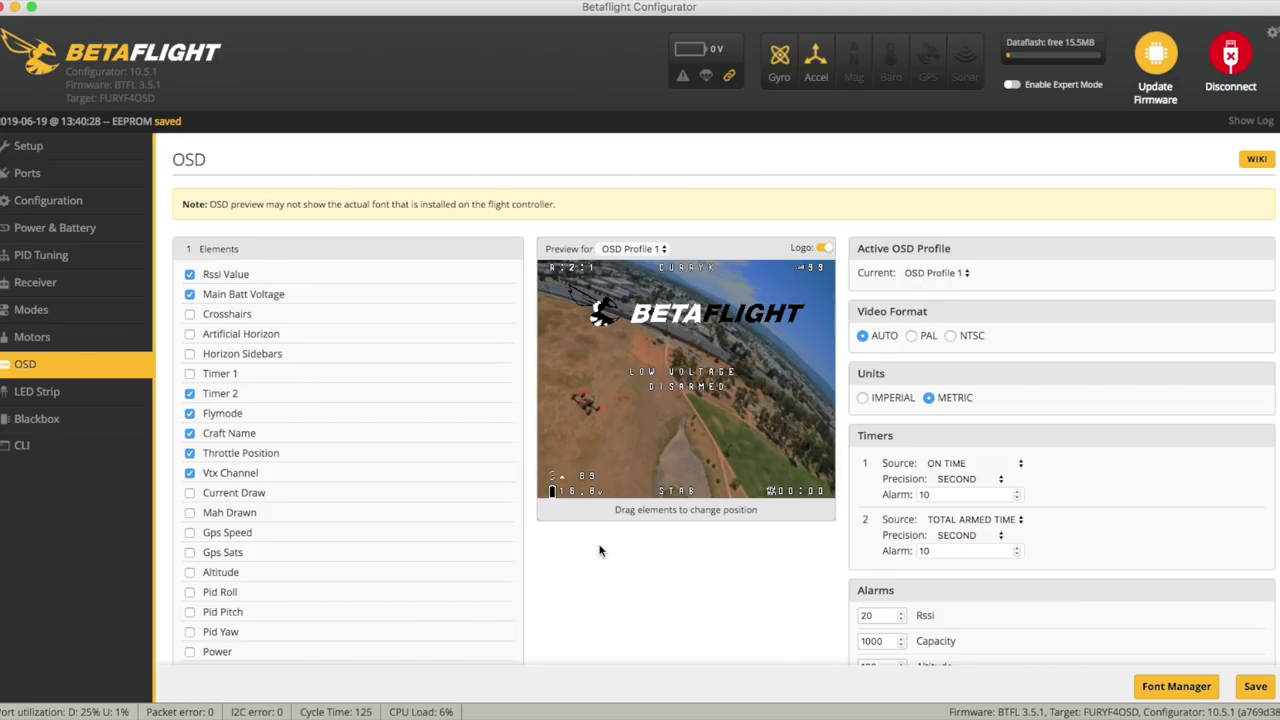
{"action": "left_click_drag", "start_coordinate": [548, 484], "coordinate": [550, 487]}
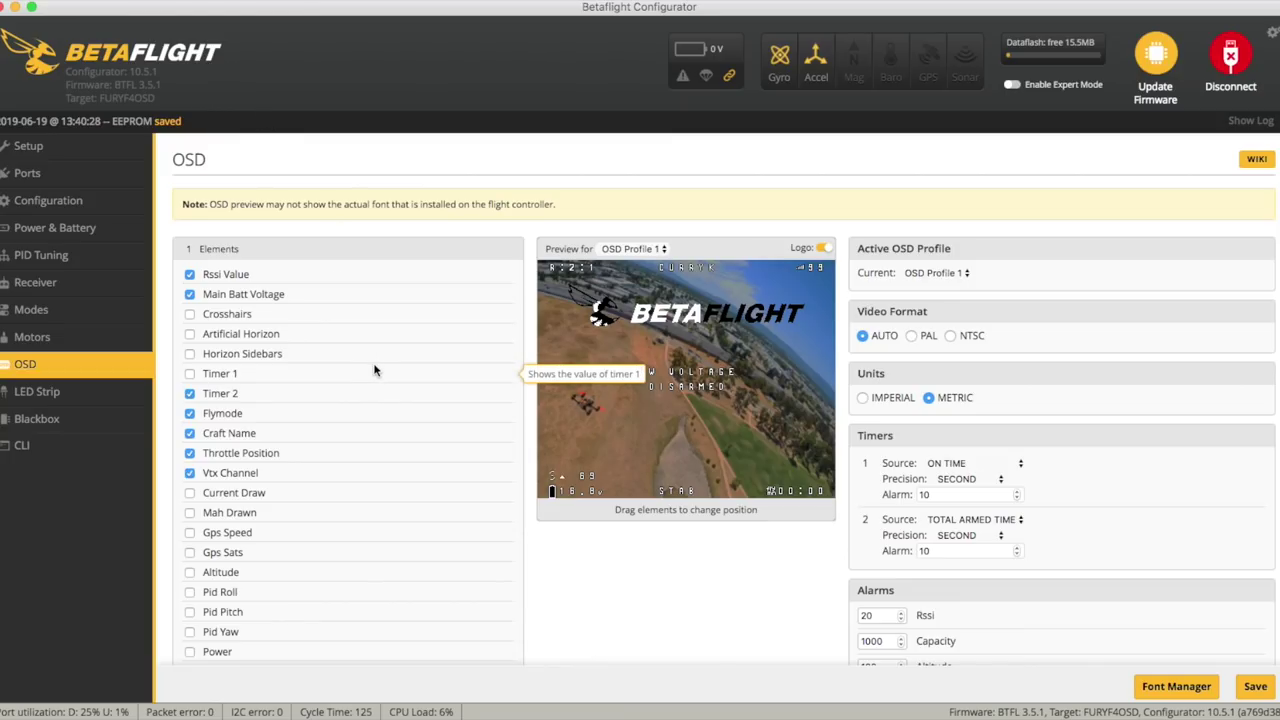
{"action": "scroll", "coordinate": [375, 371], "scroll_direction": "down", "scroll_amount": 1}
{"action": "scroll", "coordinate": [375, 371], "scroll_direction": "up", "scroll_amount": 1}
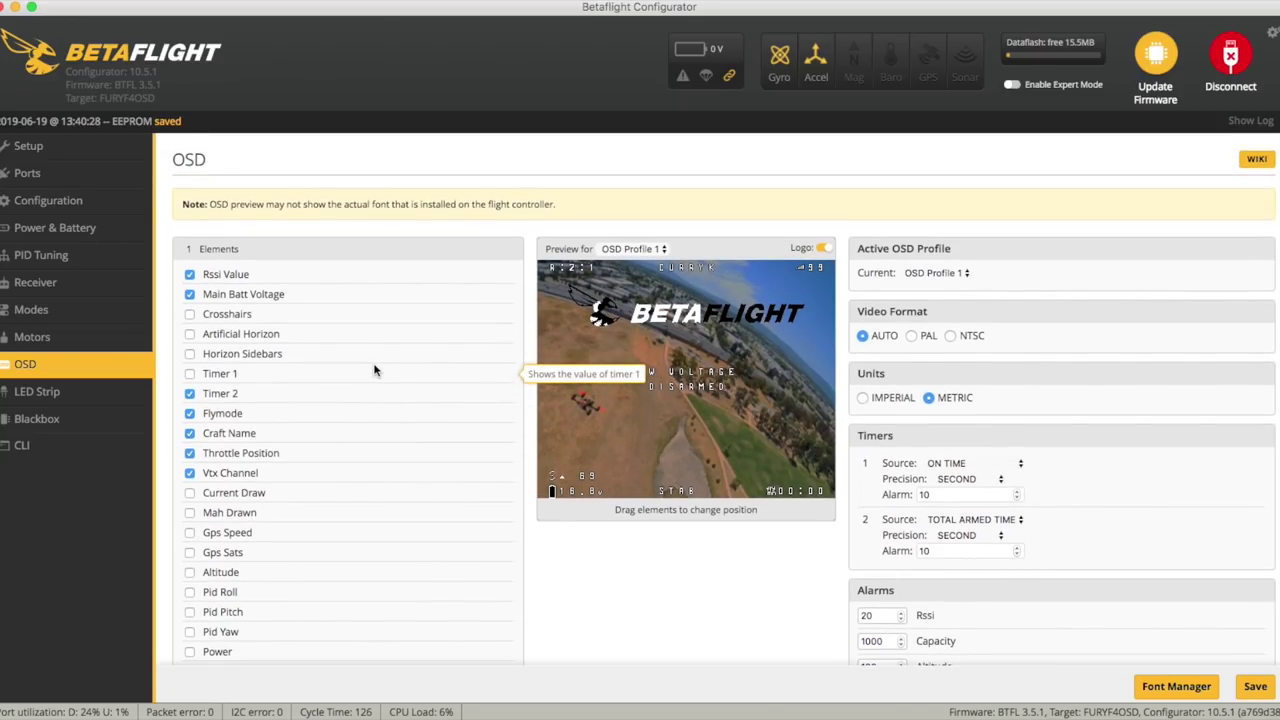